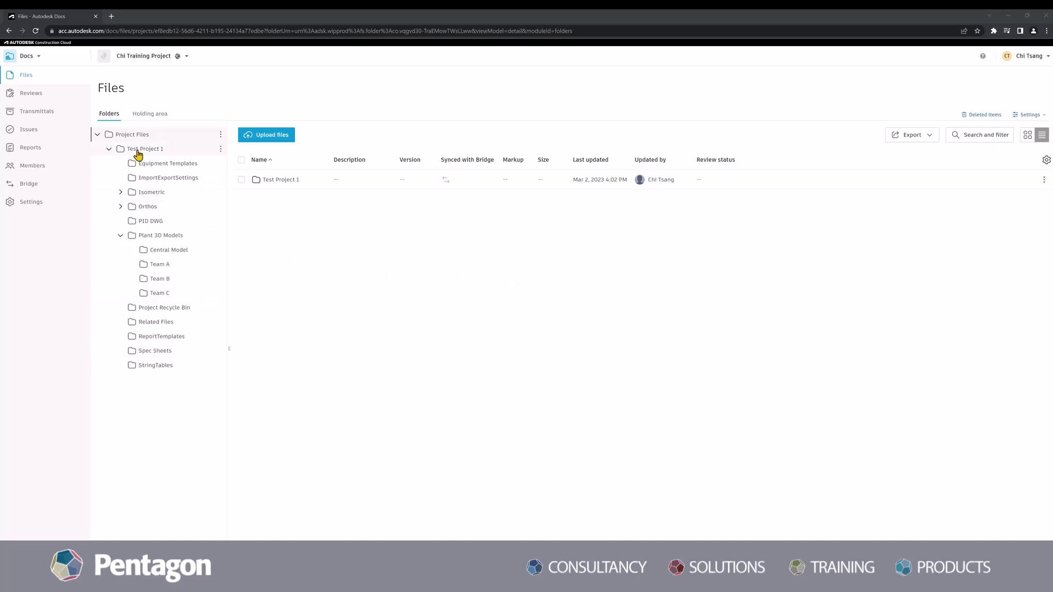
Step: Browse the Plant 3D Models folder and its Central Model, Team A and Team B subfolders in Docs
{"action": "left_click", "coordinate": [150, 239]}
{"action": "left_click", "coordinate": [153, 251]}
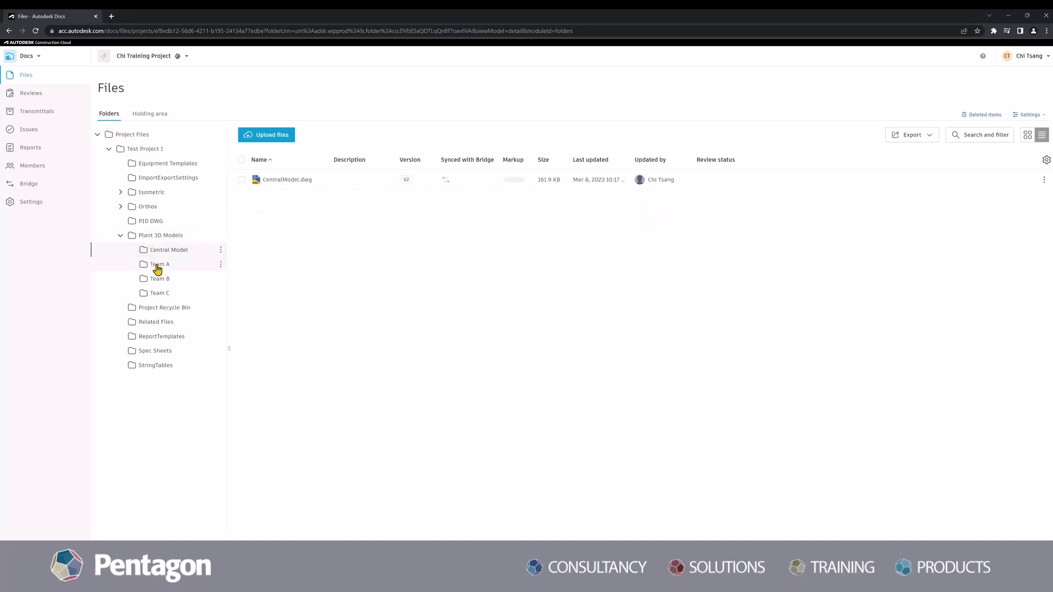
{"action": "left_click", "coordinate": [157, 269]}
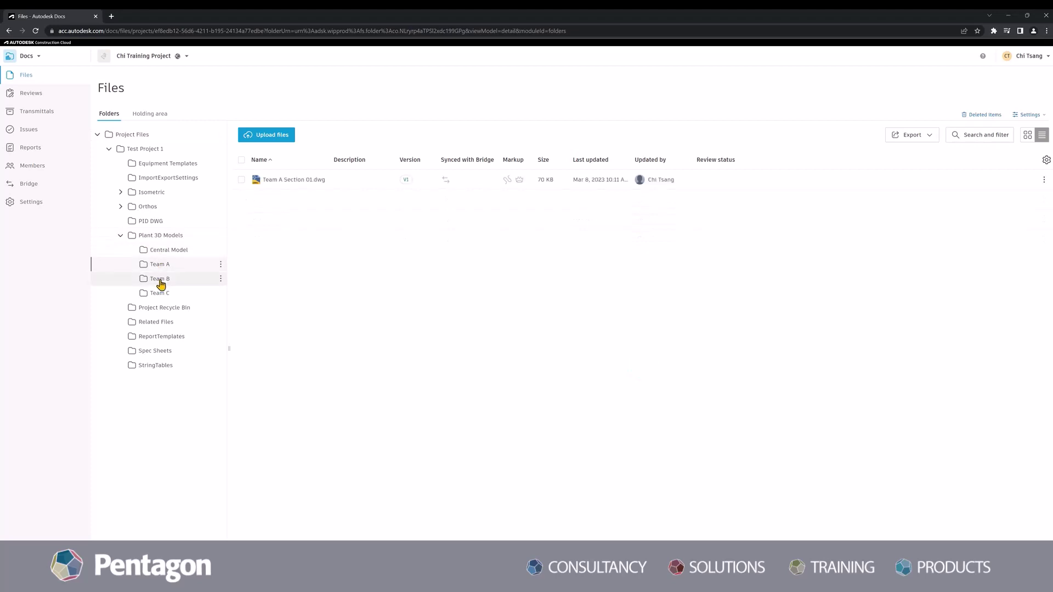
{"action": "left_click", "coordinate": [160, 282]}
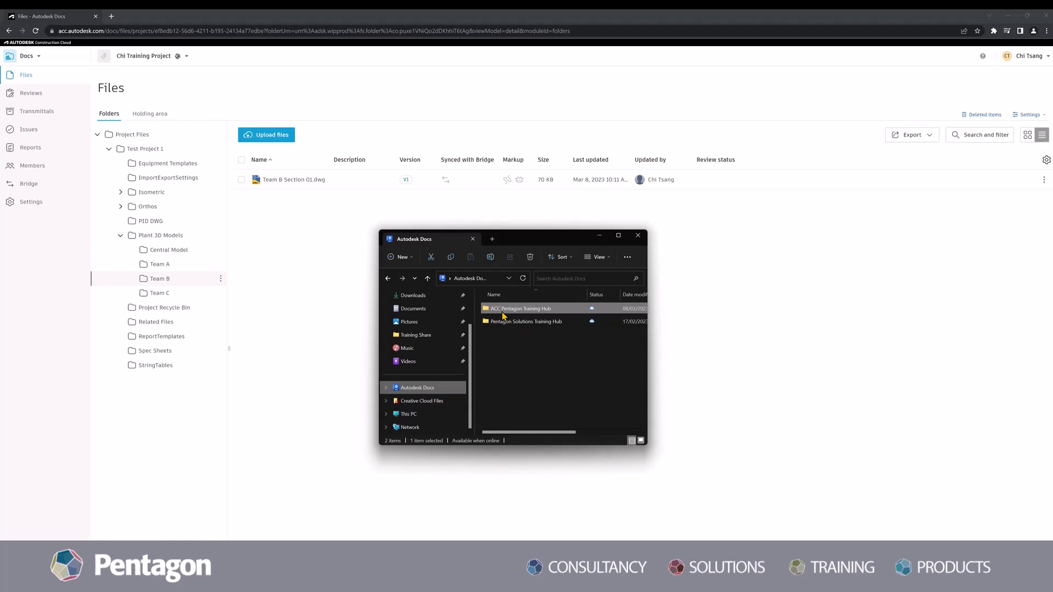
Step: Drill down from the ACC Pentagon Training Hub to Test Project 1's Central Model folder
{"action": "double_click", "coordinate": [503, 311]}
{"action": "double_click", "coordinate": [504, 309]}
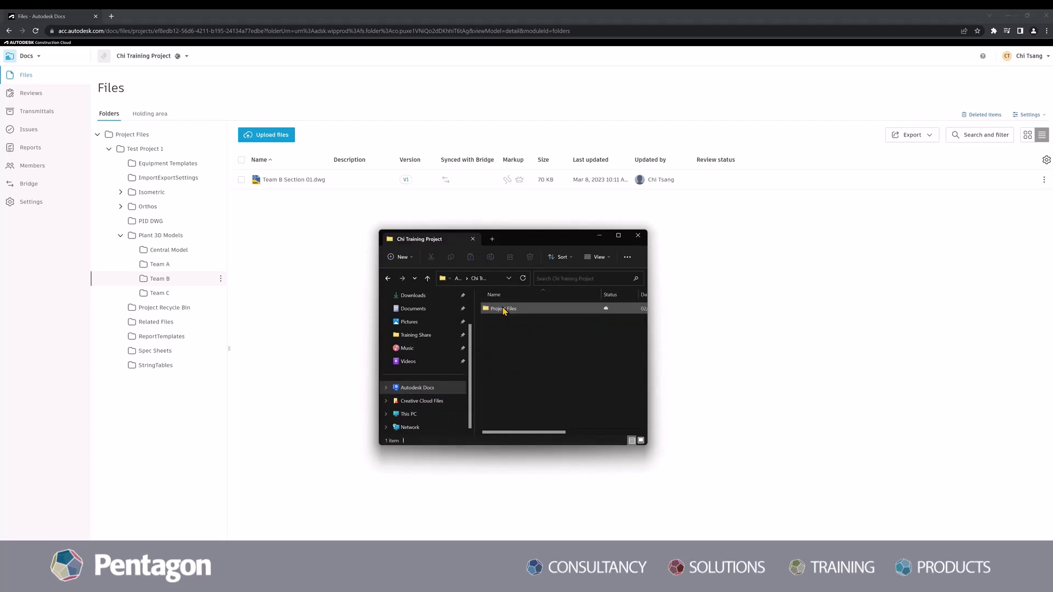
{"action": "double_click", "coordinate": [504, 310]}
{"action": "double_click", "coordinate": [504, 310]}
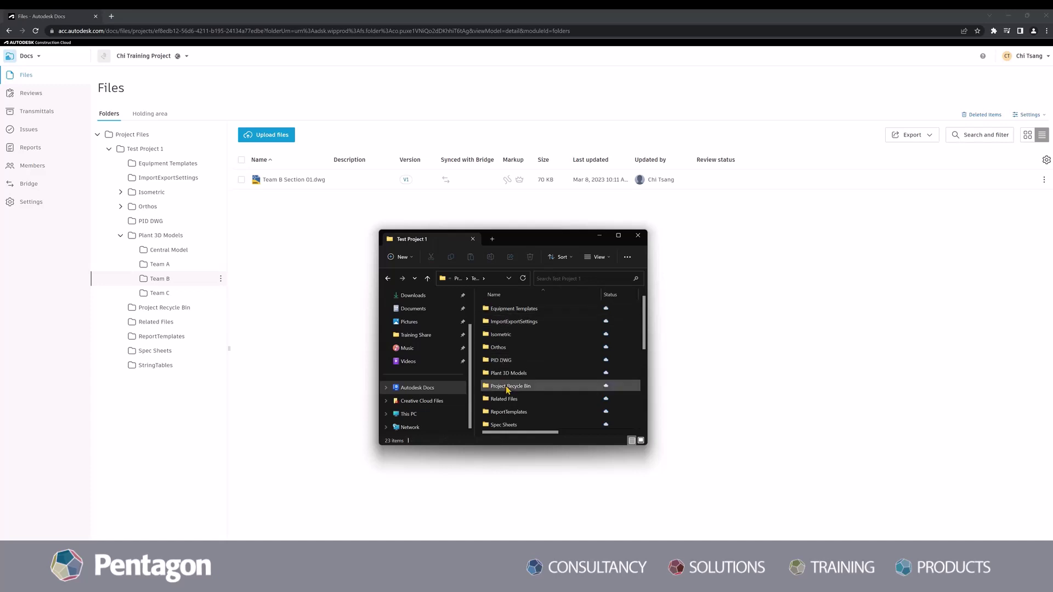
{"action": "double_click", "coordinate": [506, 374]}
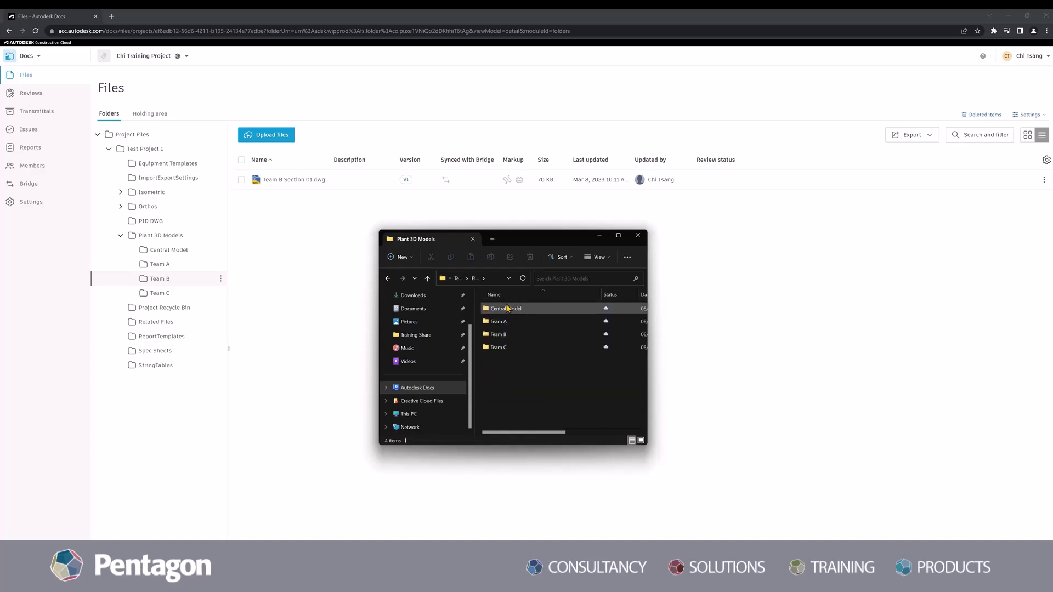
{"action": "double_click", "coordinate": [504, 311]}
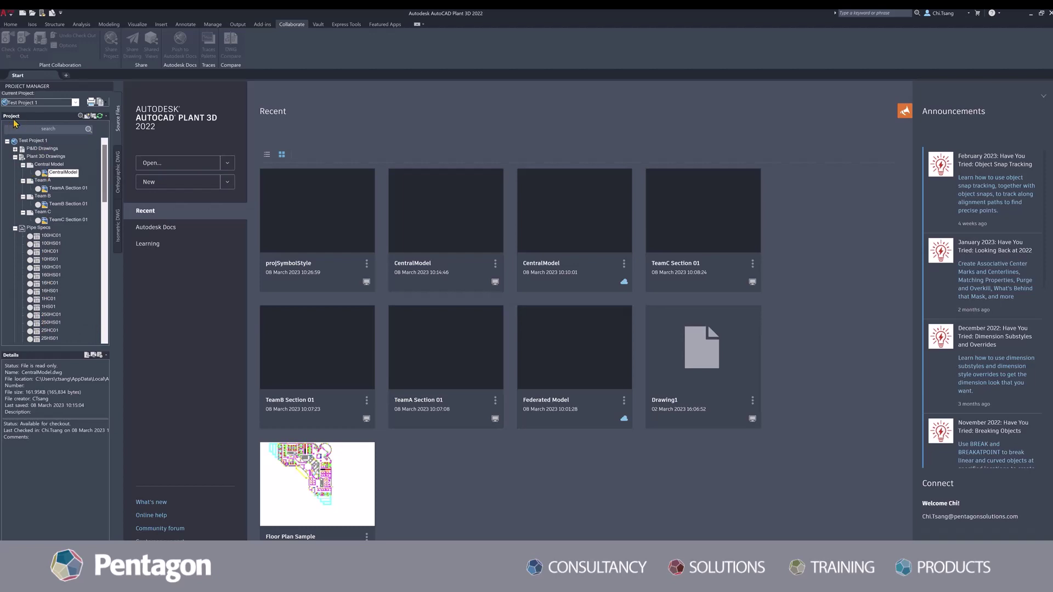
{"action": "right_click", "coordinate": [51, 175]}
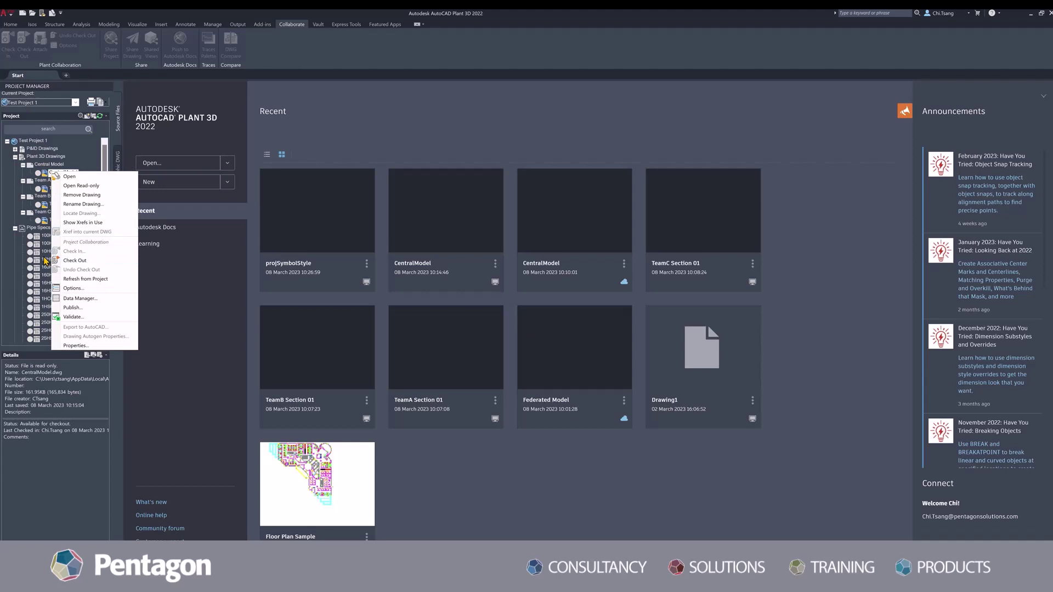
{"action": "left_click", "coordinate": [9, 246]}
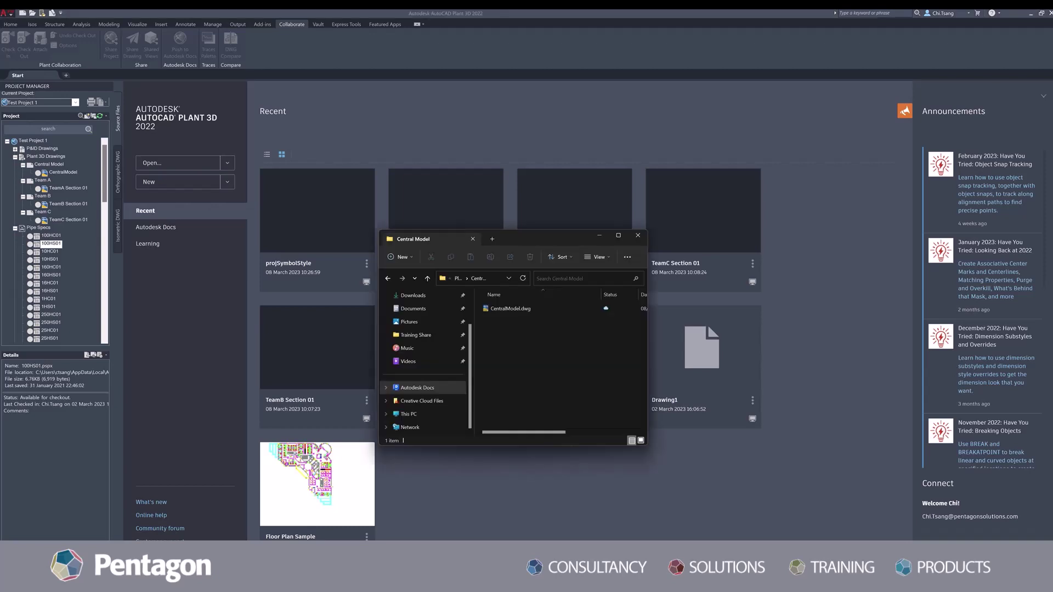
Step: Toggle 'Always keep on this device' on and off for CentralModel.dwg, then minimize Explorer
{"action": "left_click", "coordinate": [503, 310]}
{"action": "right_click", "coordinate": [502, 310]}
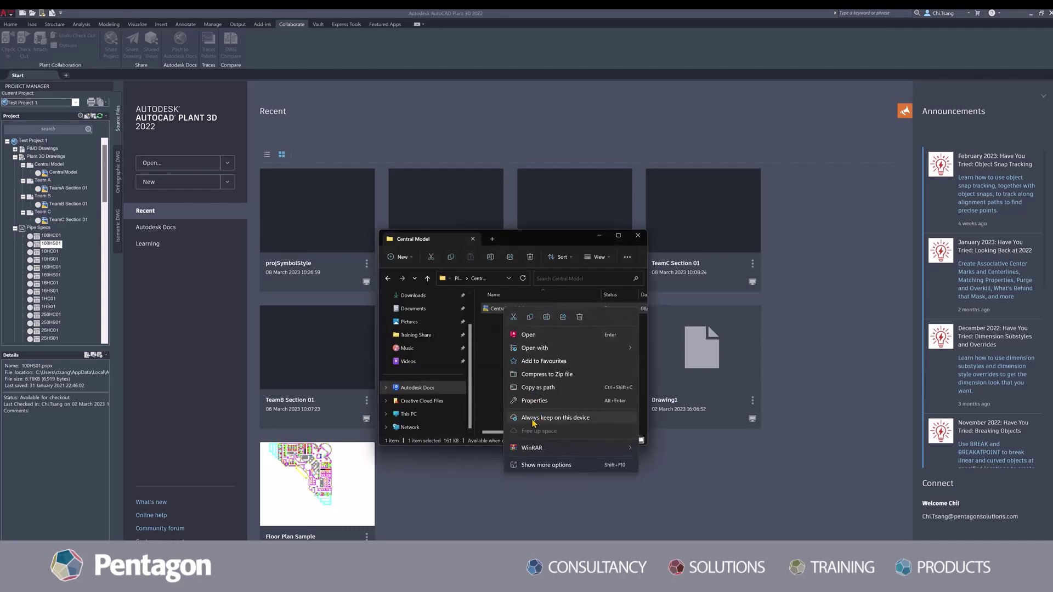
{"action": "left_click", "coordinate": [532, 419]}
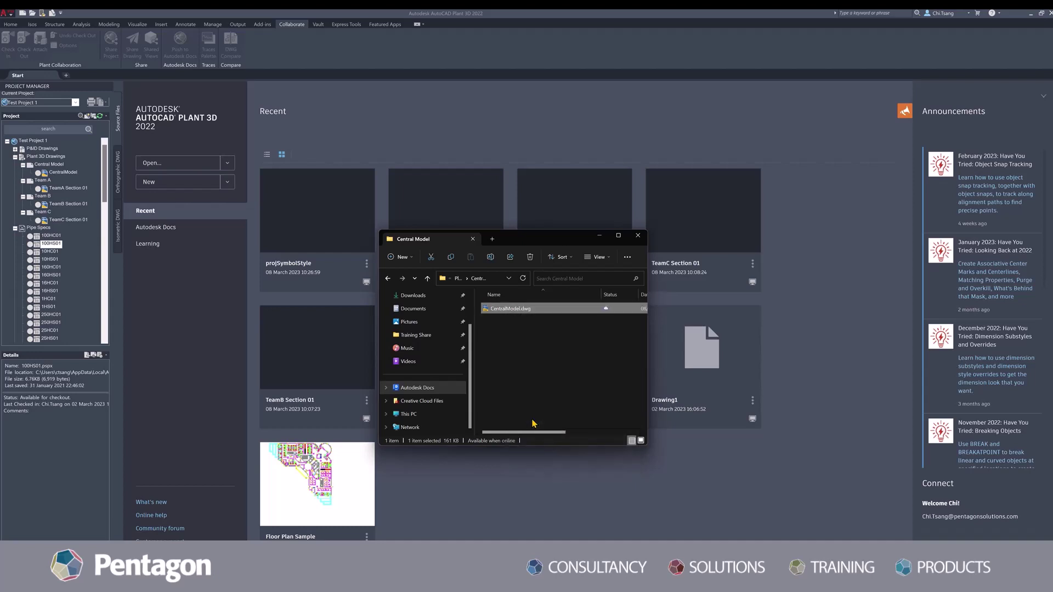
{"action": "right_click", "coordinate": [594, 311]}
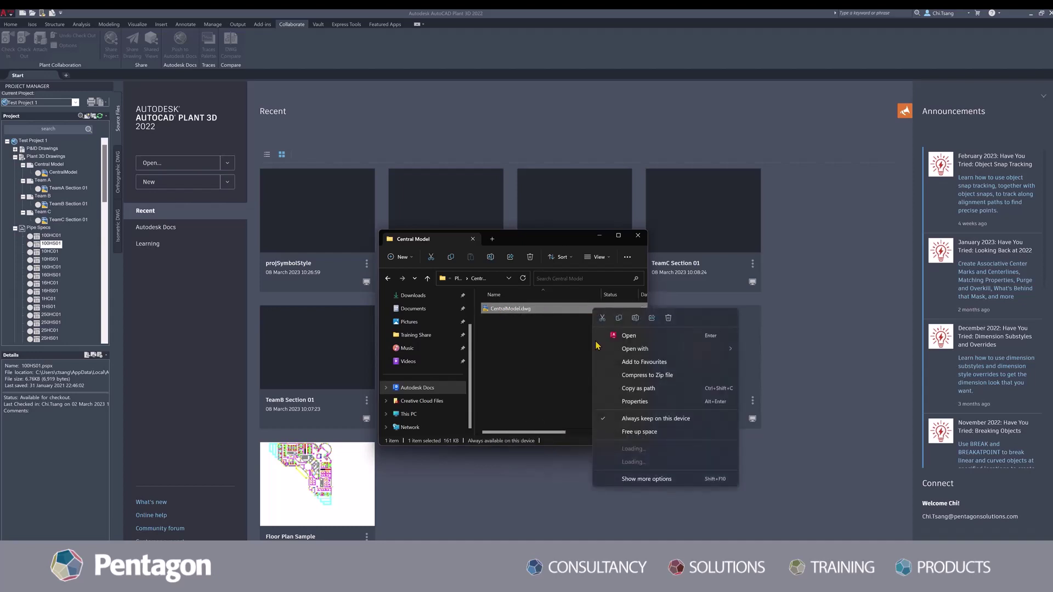
{"action": "left_click", "coordinate": [640, 422]}
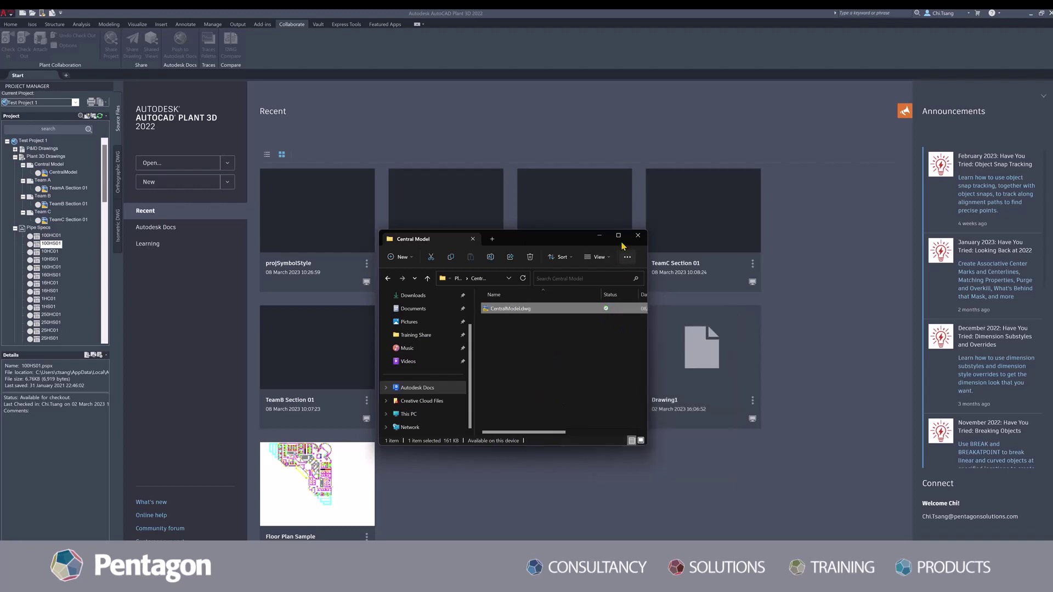
{"action": "left_click", "coordinate": [599, 235]}
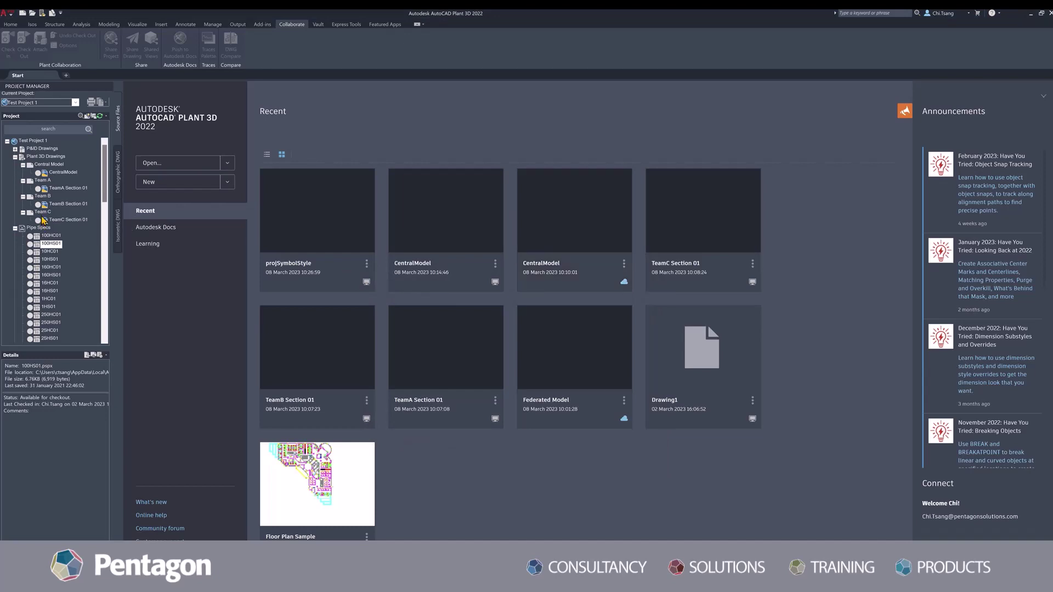
Step: Check out the CentralModel drawing in Project Manager and open it
{"action": "right_click", "coordinate": [54, 175]}
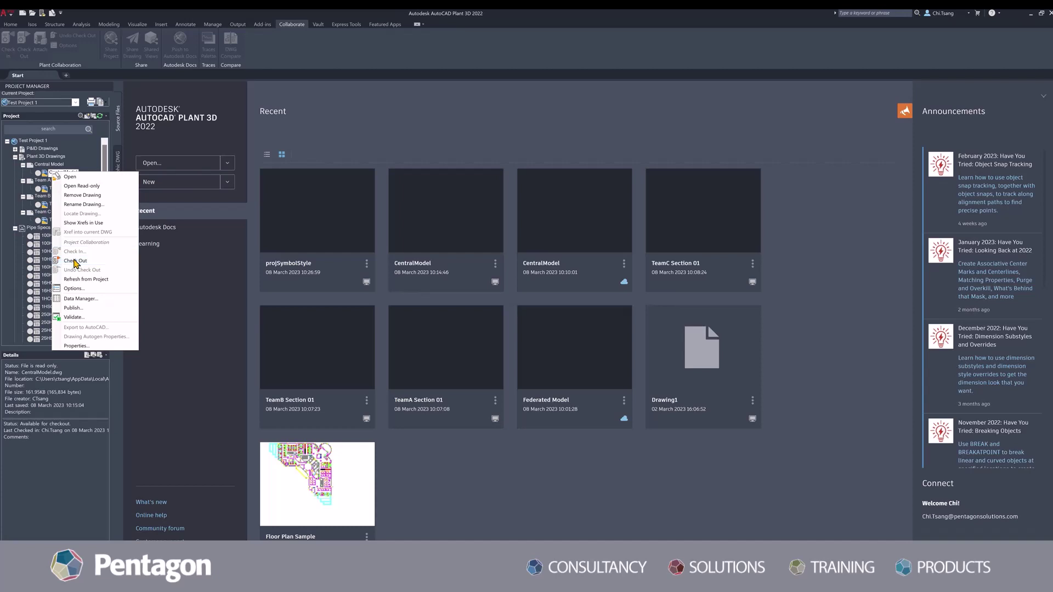
{"action": "left_click", "coordinate": [74, 261]}
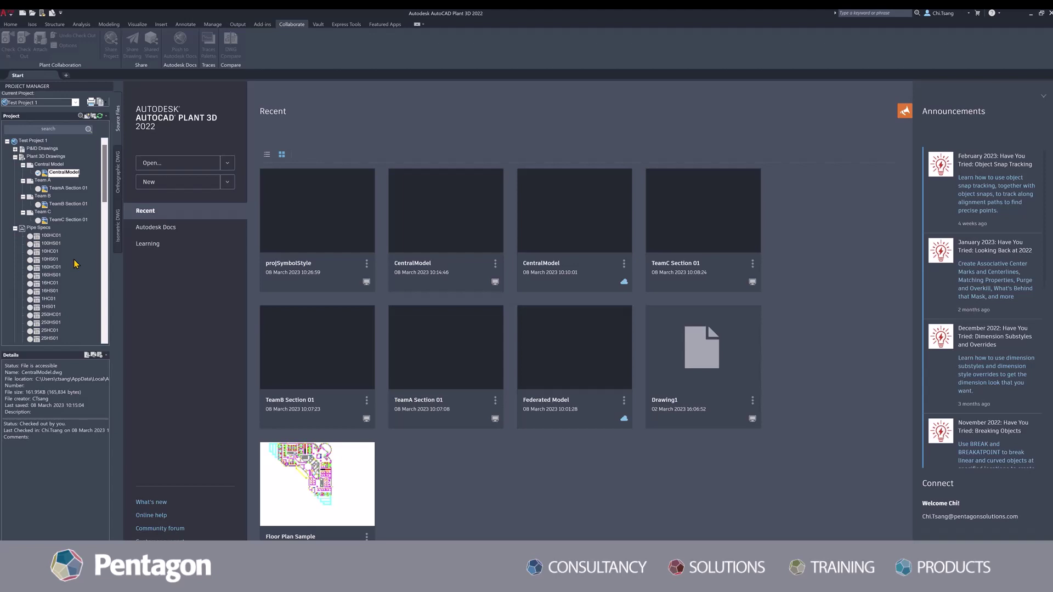
{"action": "right_click", "coordinate": [49, 172]}
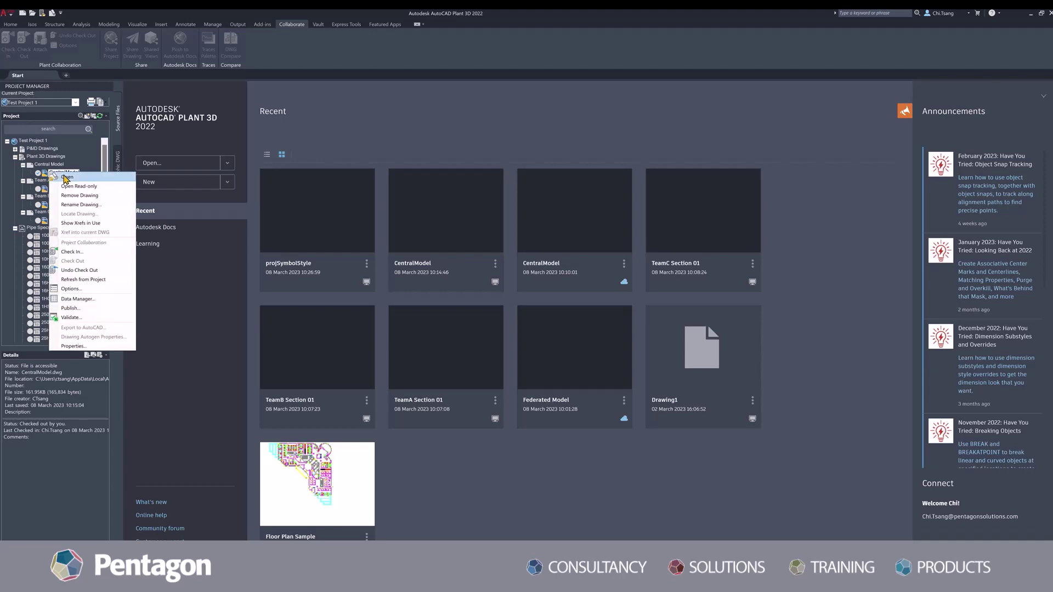
{"action": "left_click", "coordinate": [65, 178]}
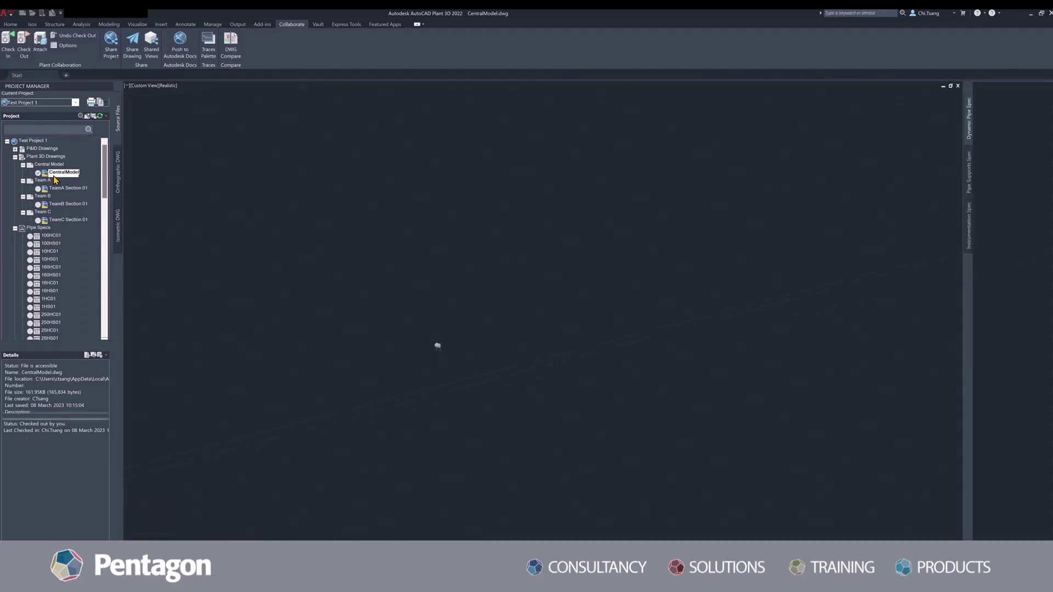
Step: Check in the CentralModel drawing, confirming with OK in the Check In dialog
{"action": "right_click", "coordinate": [55, 176]}
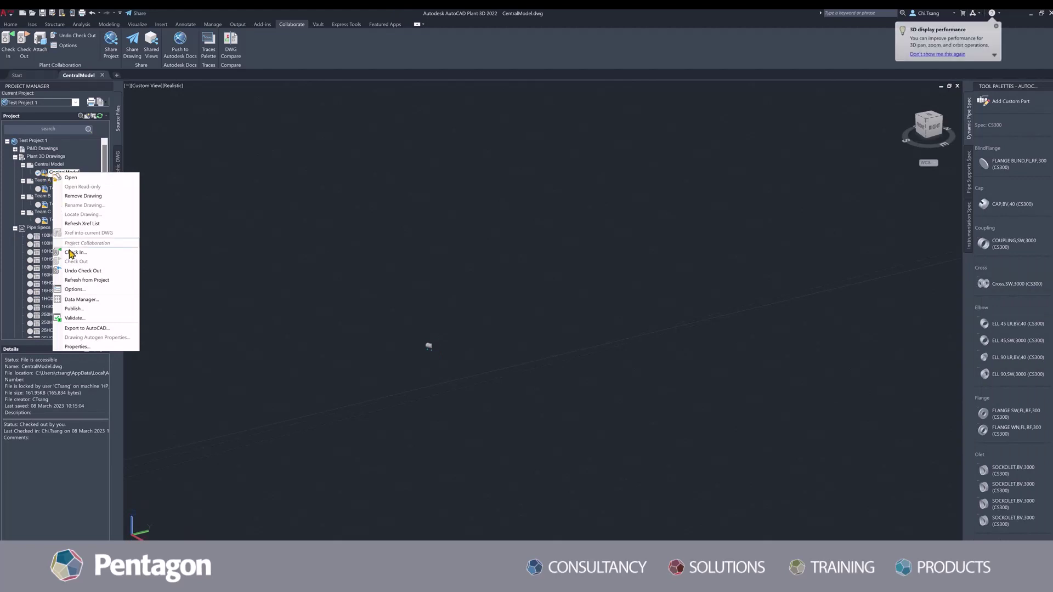
{"action": "left_click", "coordinate": [70, 254]}
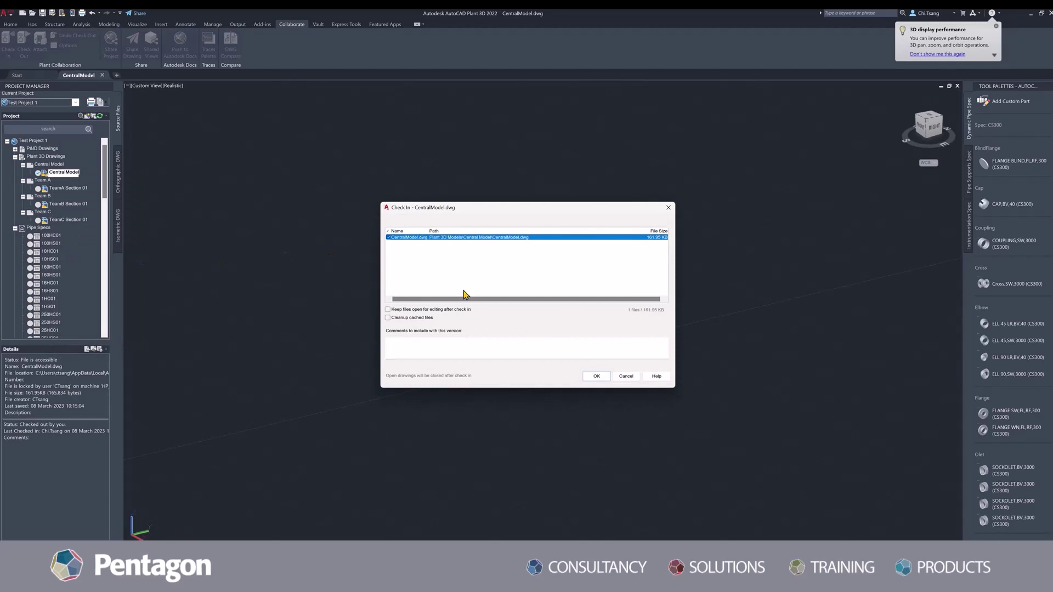
{"action": "left_click", "coordinate": [597, 376]}
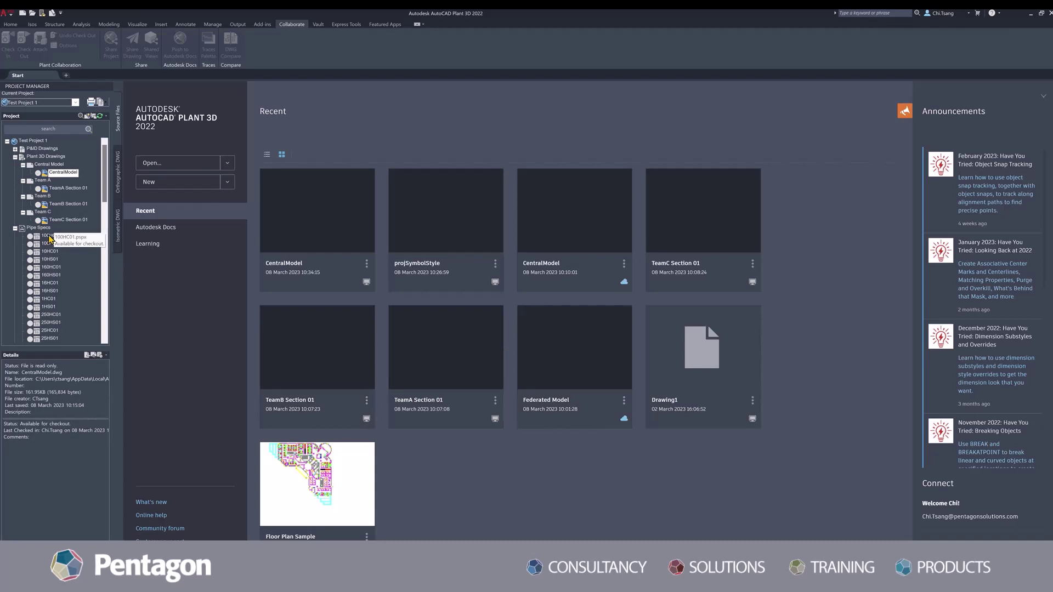
Step: Check out the 100HC01 pipe spec, then start a check-in and cancel it
{"action": "right_click", "coordinate": [51, 239]}
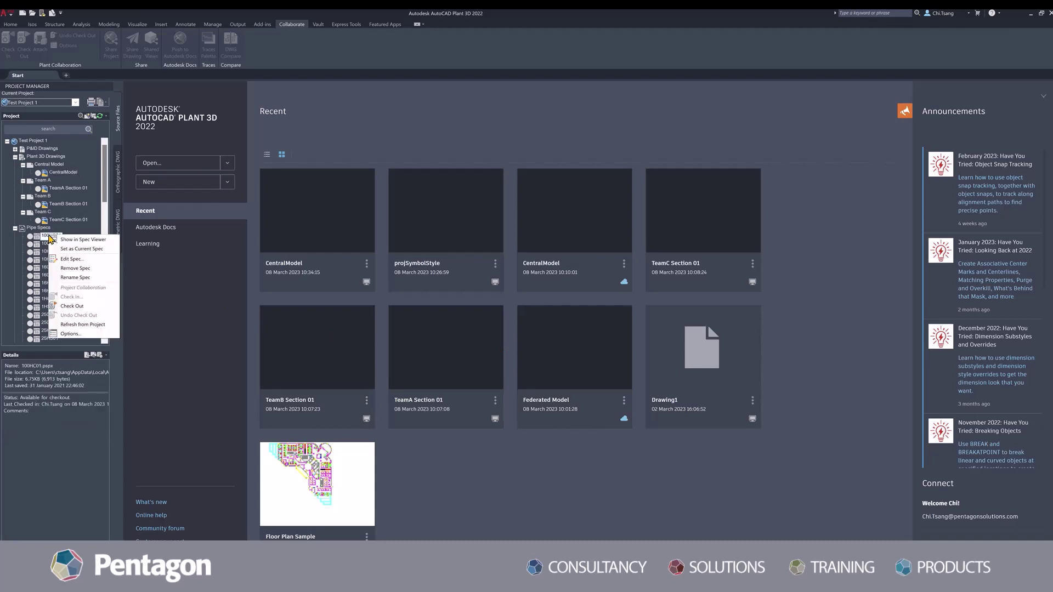
{"action": "left_click", "coordinate": [66, 304]}
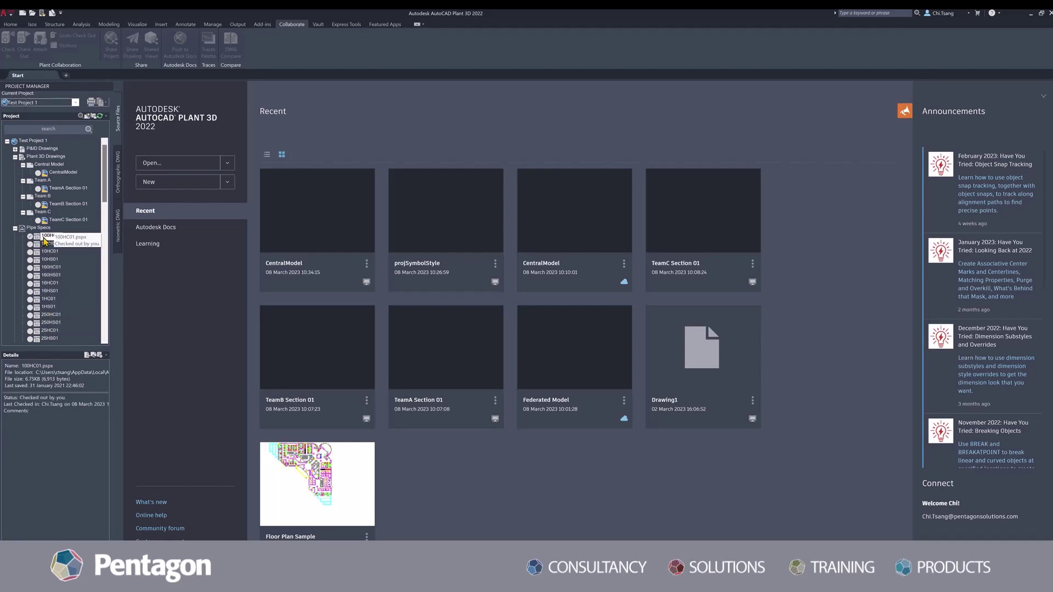
{"action": "right_click", "coordinate": [46, 238]}
{"action": "left_click", "coordinate": [66, 299]}
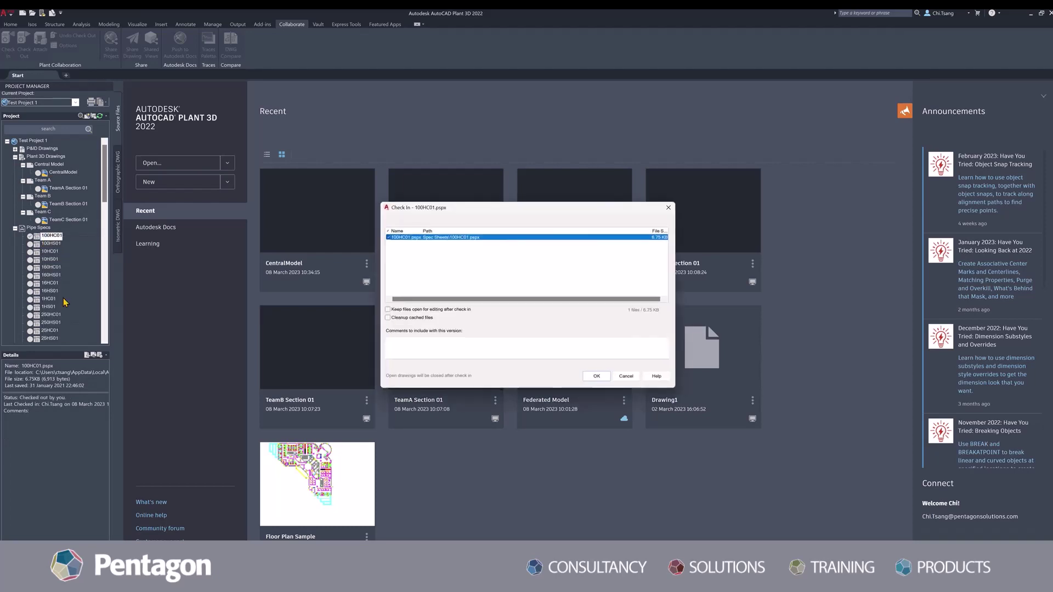
{"action": "left_click", "coordinate": [596, 376]}
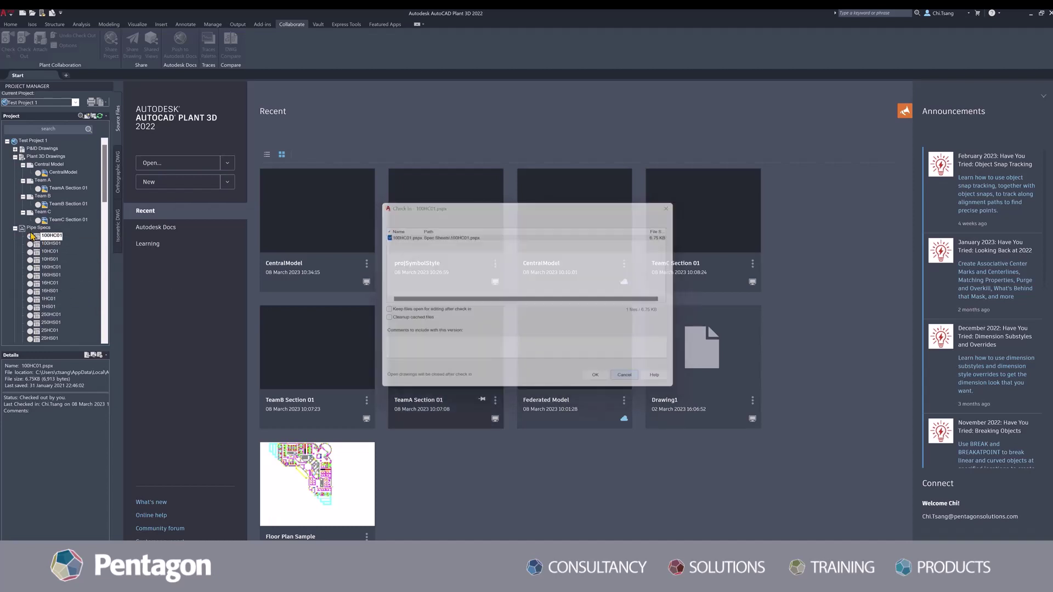
Step: Open 100HC01 in the Spec Editor, maximize the window, then close it
{"action": "right_click", "coordinate": [46, 238]}
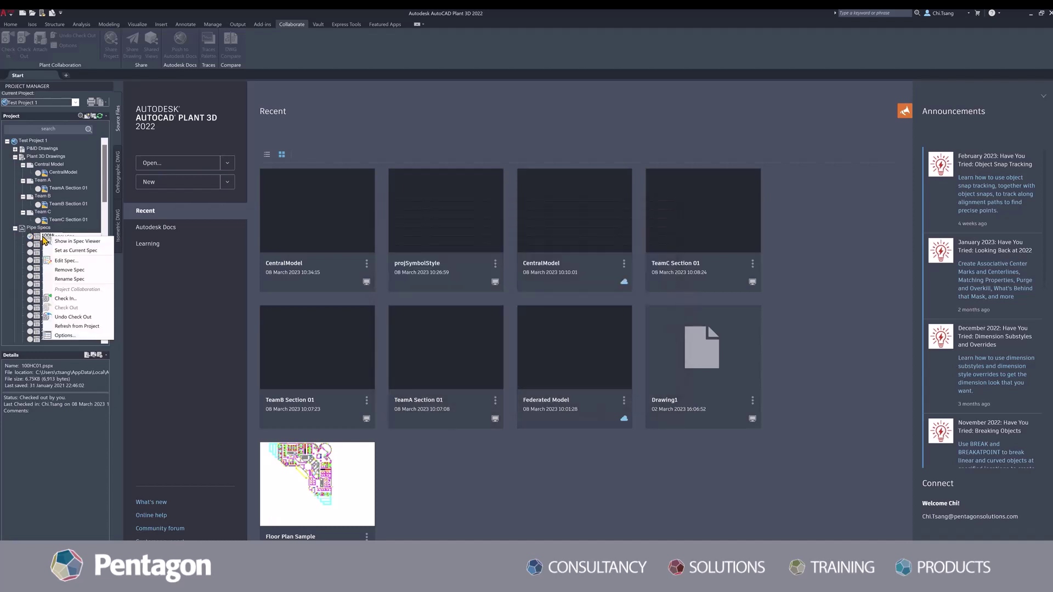
{"action": "left_click", "coordinate": [64, 263]}
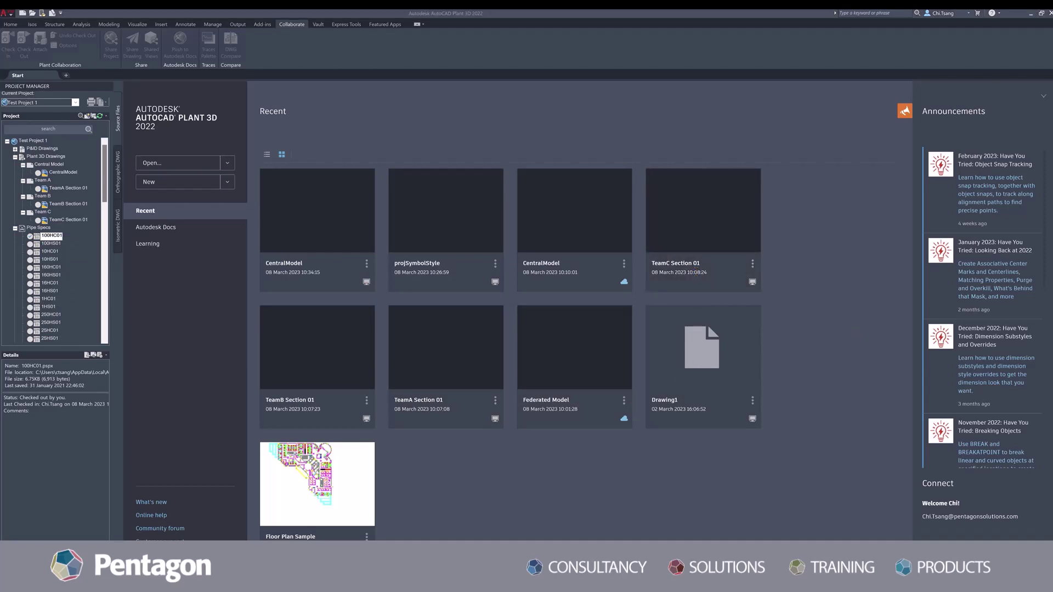
{"action": "double_click", "coordinate": [595, 10]}
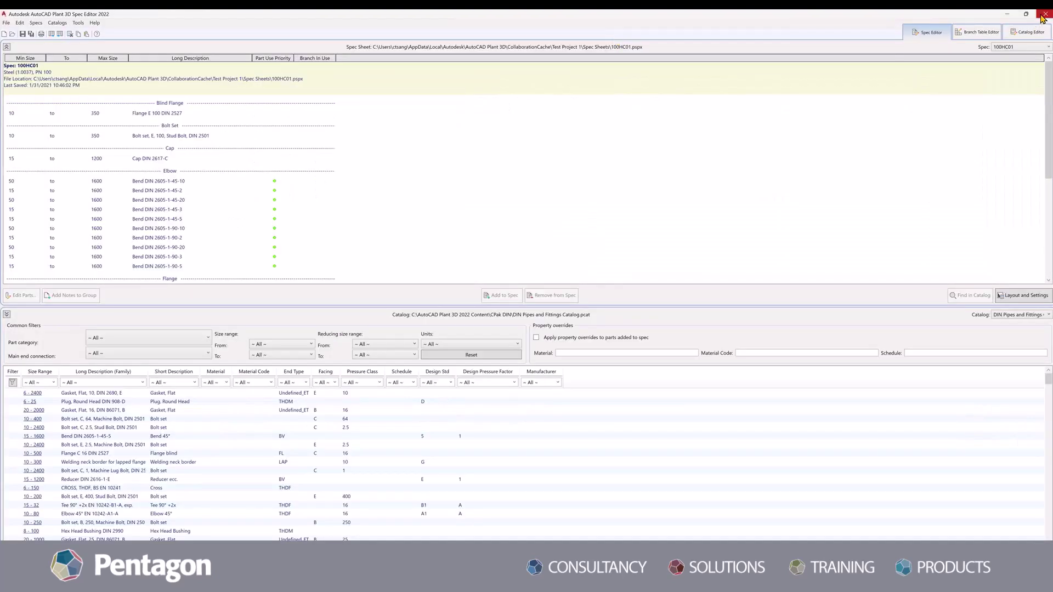
{"action": "left_click", "coordinate": [1043, 14]}
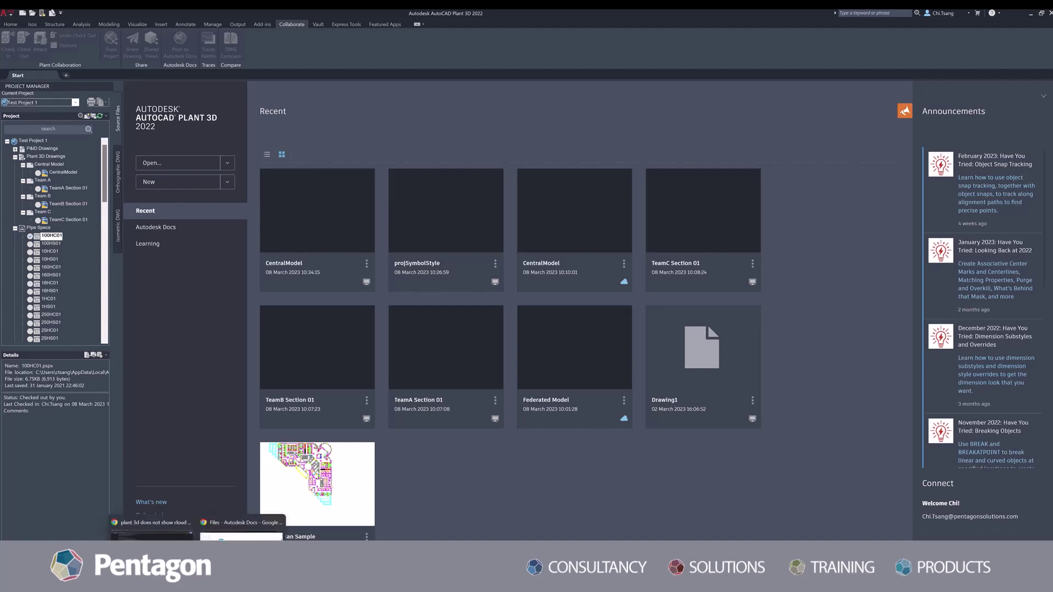
Step: In the Docs browser tab, open Central Model and view CentralModel.dwg's V2 version history
{"action": "left_click", "coordinate": [248, 522]}
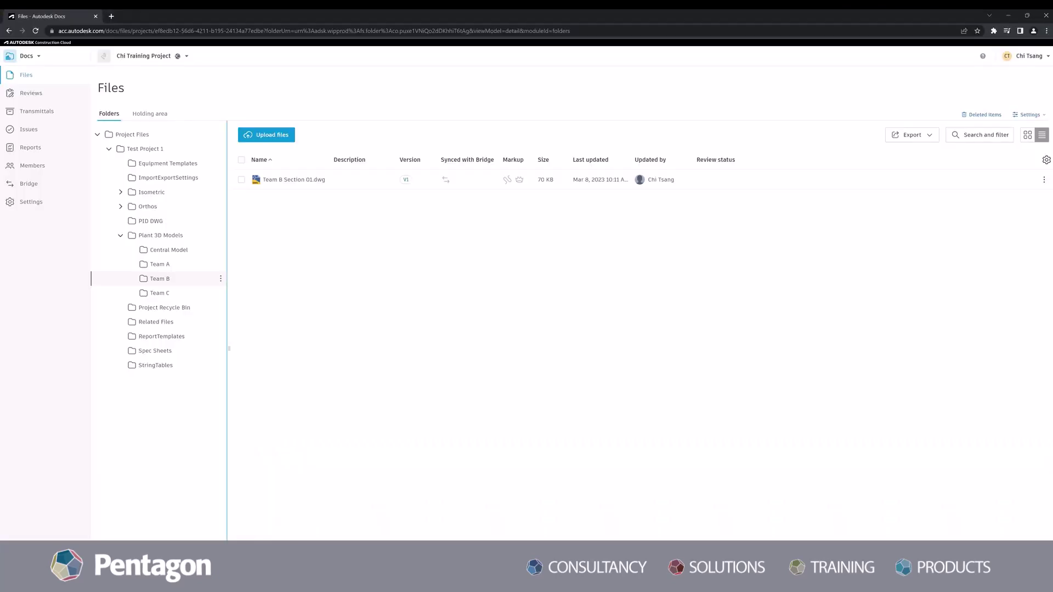
{"action": "left_click", "coordinate": [169, 254]}
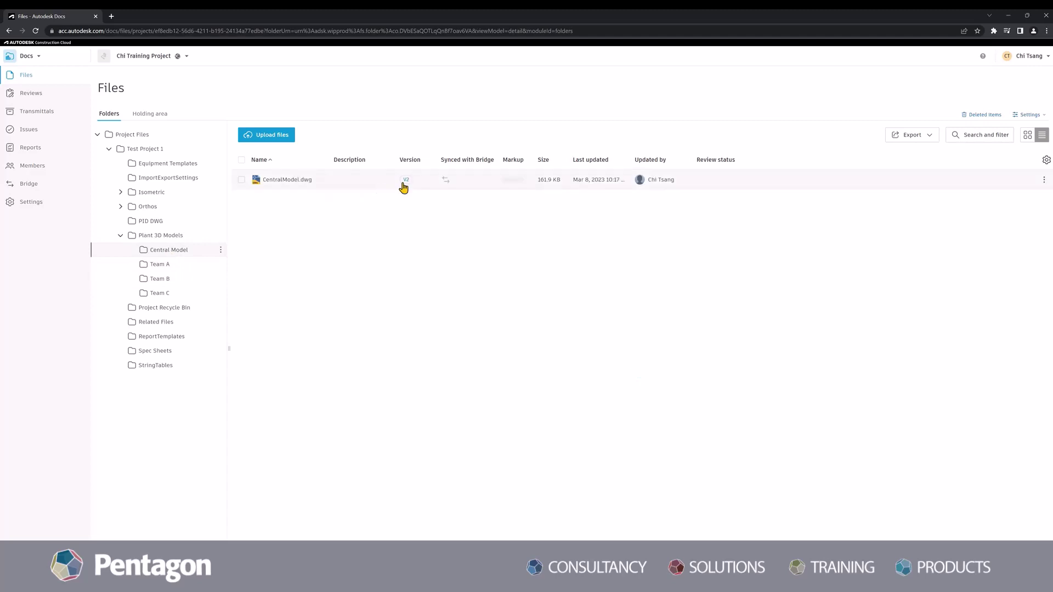
{"action": "left_click", "coordinate": [405, 181]}
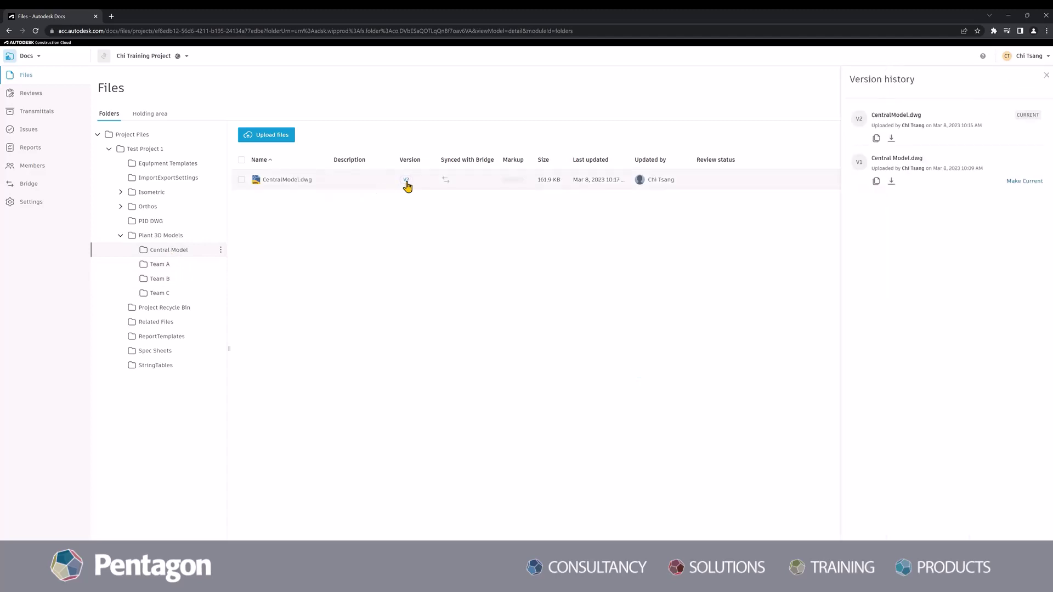